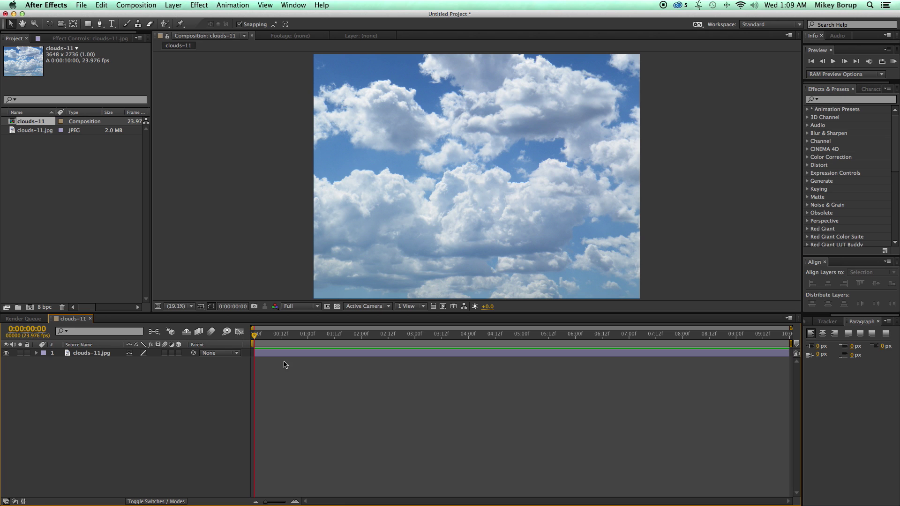
Select the clouds-11.jpg layer and show the Effect menu's Distort submenu.
{"action": "left_click", "coordinate": [287, 355]}
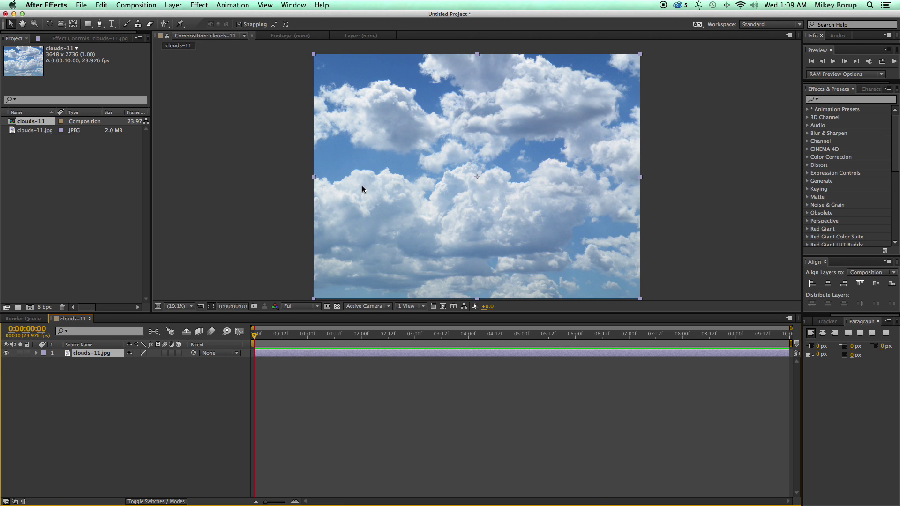
{"action": "left_click", "coordinate": [199, 5]}
{"action": "mouse_move", "coordinate": [207, 101]}
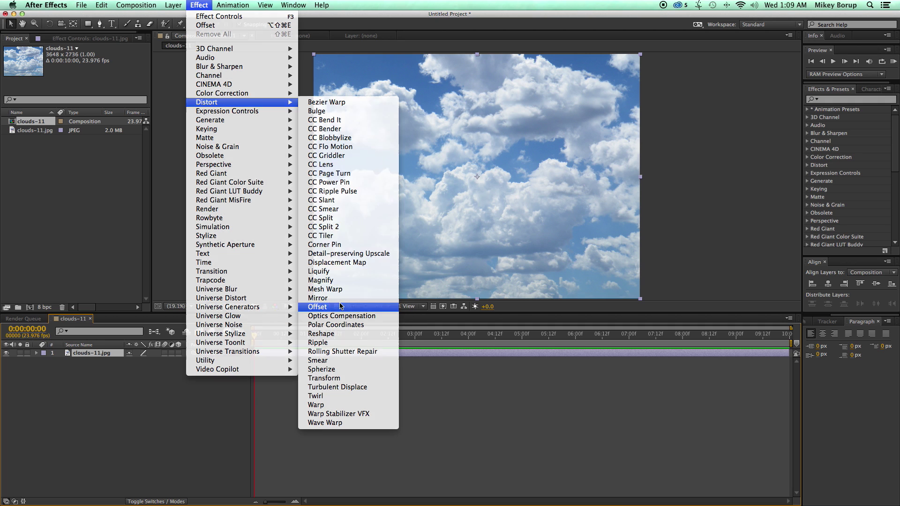
Apply Offset with Shift Center To X of 0 to clouds-11.jpg, then duplicate the layer.
{"action": "left_click", "coordinate": [317, 307]}
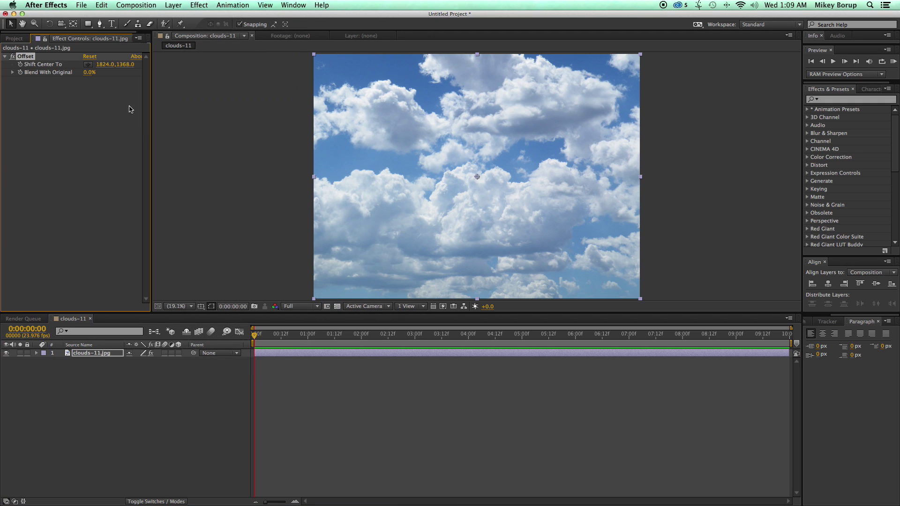
{"action": "left_click", "coordinate": [104, 64]}
{"action": "type", "text": "0"}
{"action": "key", "text": "Return"}
{"action": "left_click", "coordinate": [313, 355]}
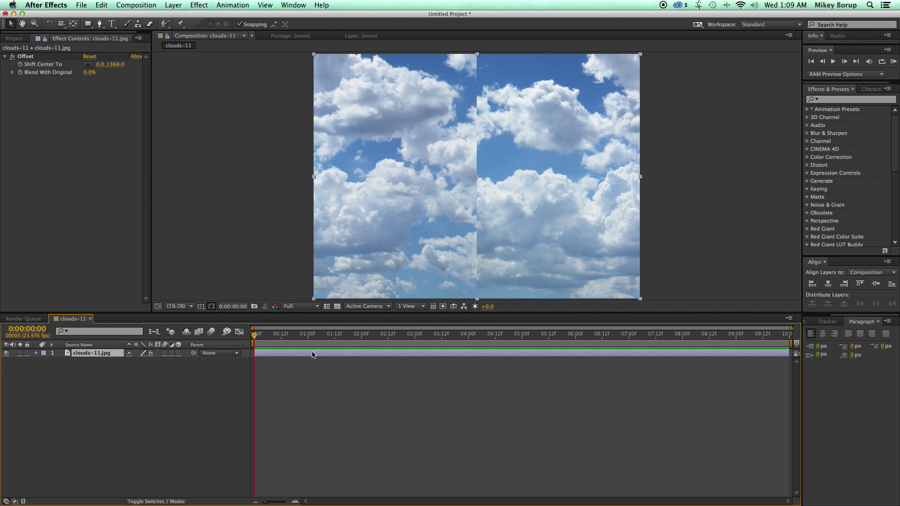
{"action": "key", "text": "super+d"}
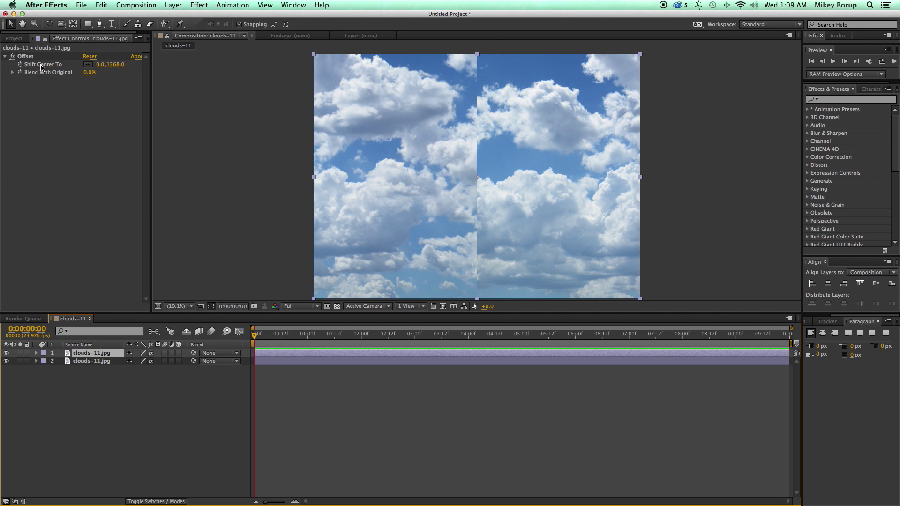
{"action": "left_click", "coordinate": [28, 57]}
Delete the top copy's Offset and cover the center seam with a vertical mask feathered 200 pixels.
{"action": "key", "text": "Delete"}
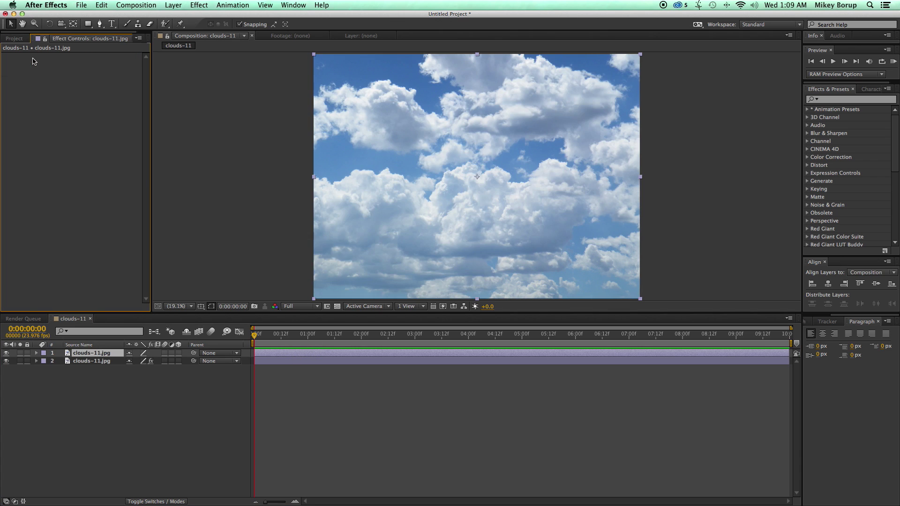
{"action": "left_click", "coordinate": [99, 25]}
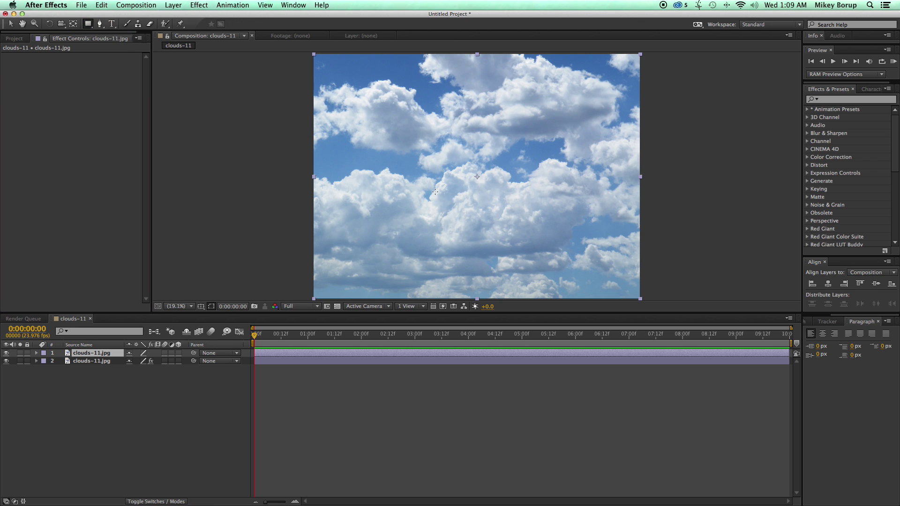
{"action": "left_click_drag", "start_coordinate": [378, 314], "coordinate": [379, 365]}
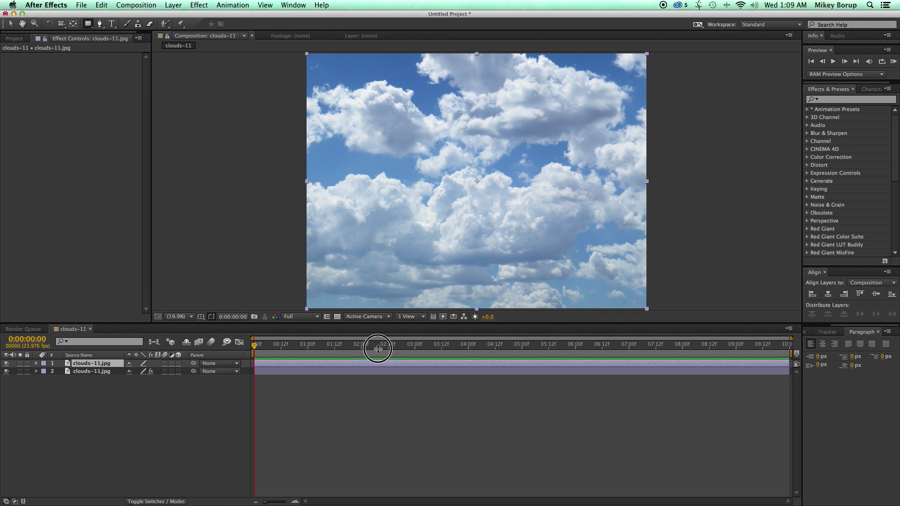
{"action": "left_click_drag", "start_coordinate": [442, 90], "coordinate": [516, 319]}
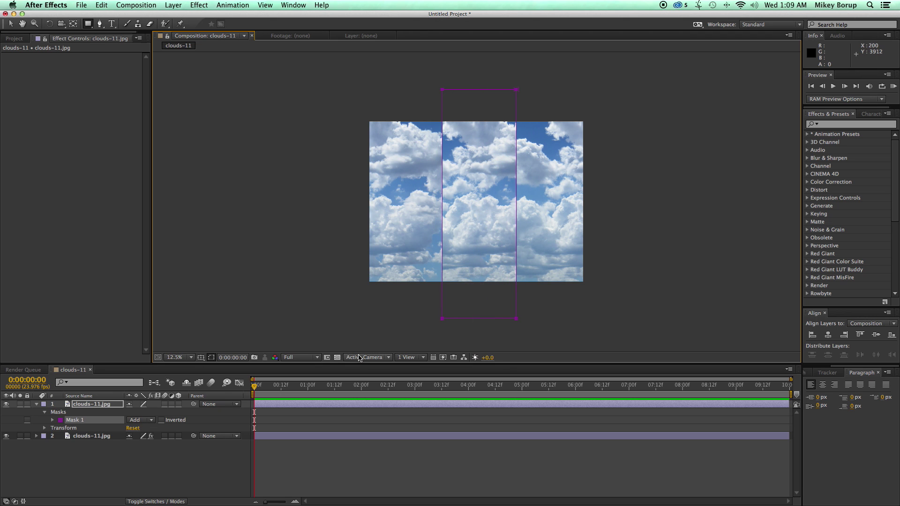
{"action": "key", "text": "f"}
{"action": "left_click_drag", "start_coordinate": [141, 421], "coordinate": [241, 431]}
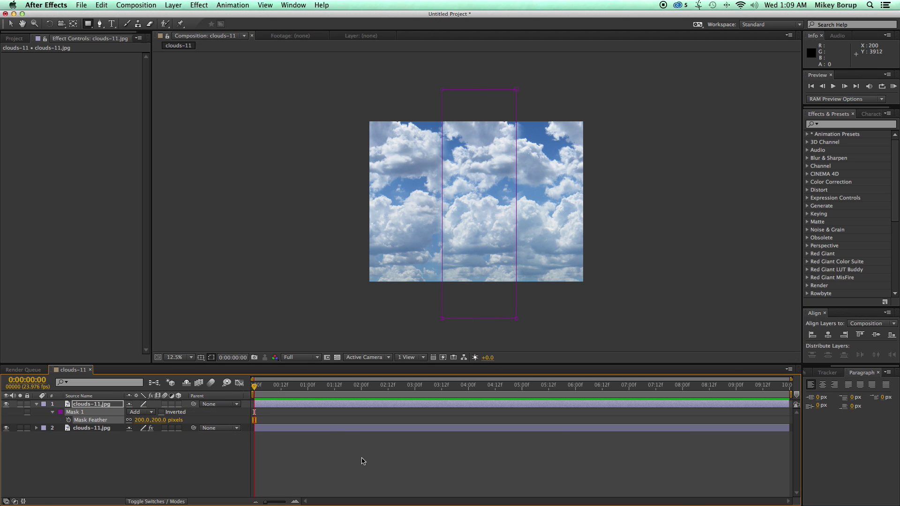
{"action": "key", "text": "F2"}
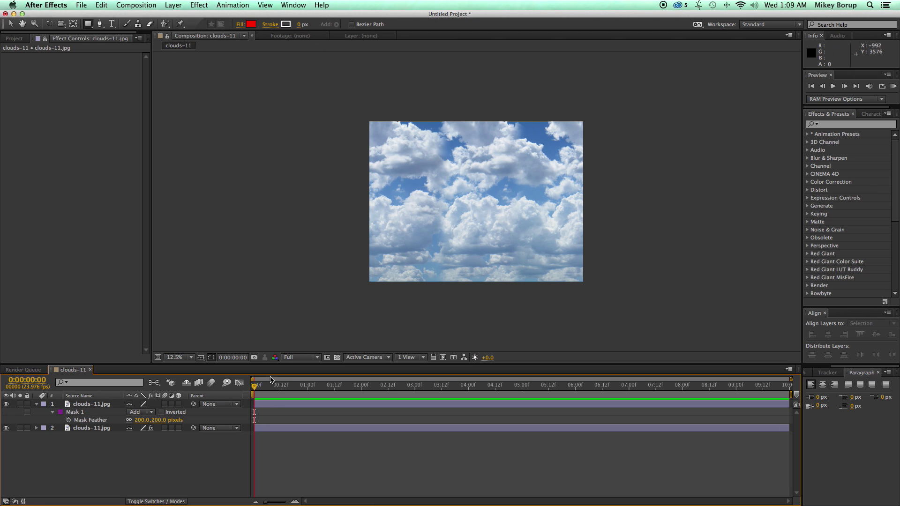
Pre-compose both cloud layers into Pre-comp 1.
{"action": "left_click", "coordinate": [266, 407]}
{"action": "left_click", "coordinate": [272, 428], "text": "shift"}
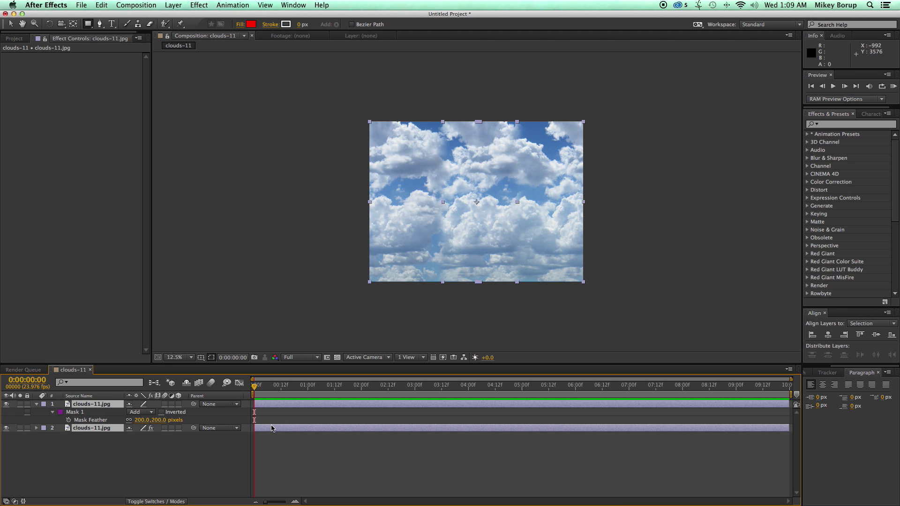
{"action": "key", "text": "super+shift+c"}
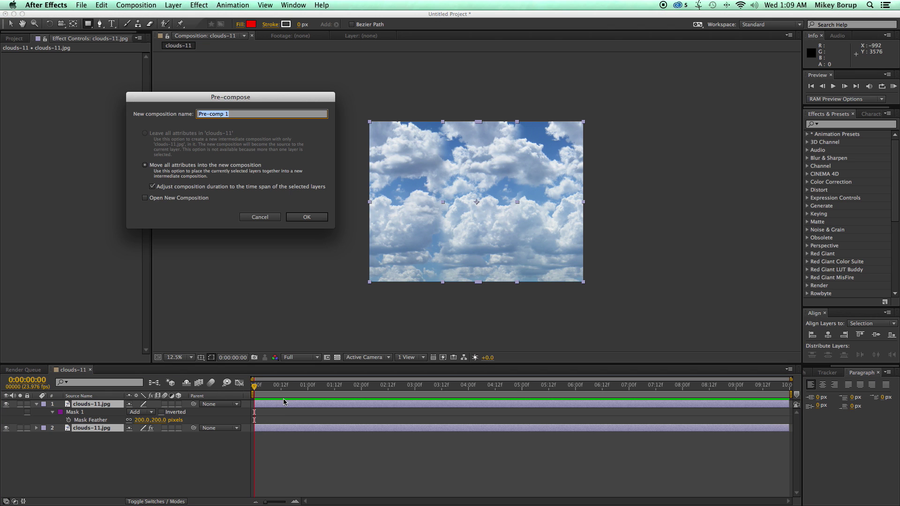
{"action": "left_click", "coordinate": [306, 217]}
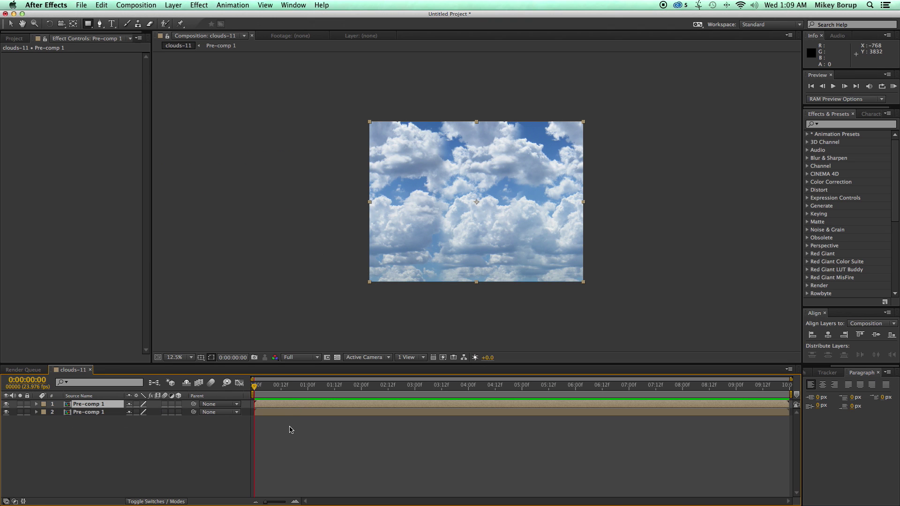
{"action": "left_click", "coordinate": [291, 432]}
Select the lower Pre-comp 1 copy and bring up the Effect menu.
{"action": "left_click", "coordinate": [286, 406]}
{"action": "left_click", "coordinate": [280, 414]}
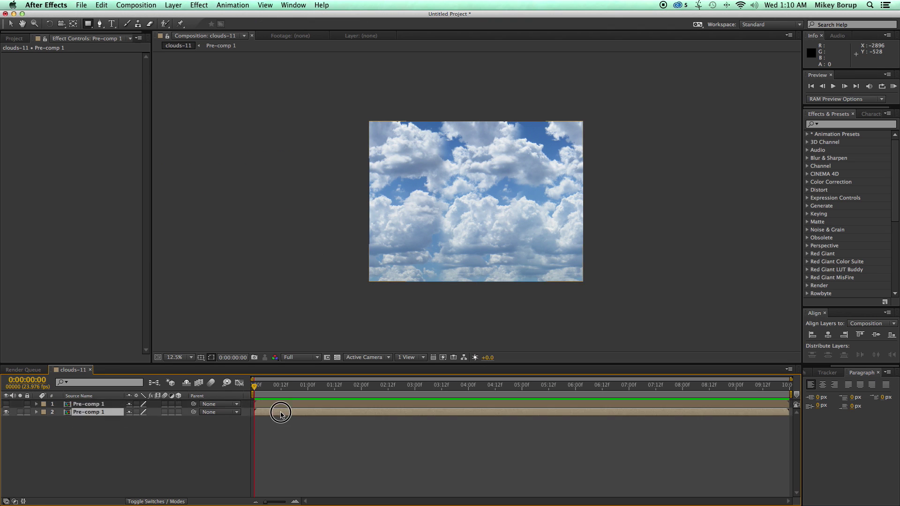
{"action": "left_click", "coordinate": [199, 5]}
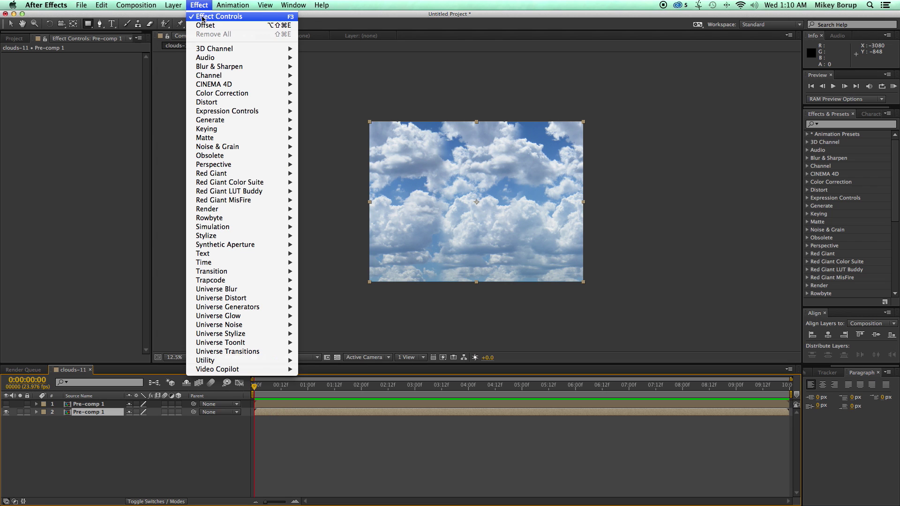
Give the lower copy an Offset with Shift Center To Y of 0, and unhide the top copy.
{"action": "left_click", "coordinate": [211, 15]}
{"action": "type", "text": "0"}
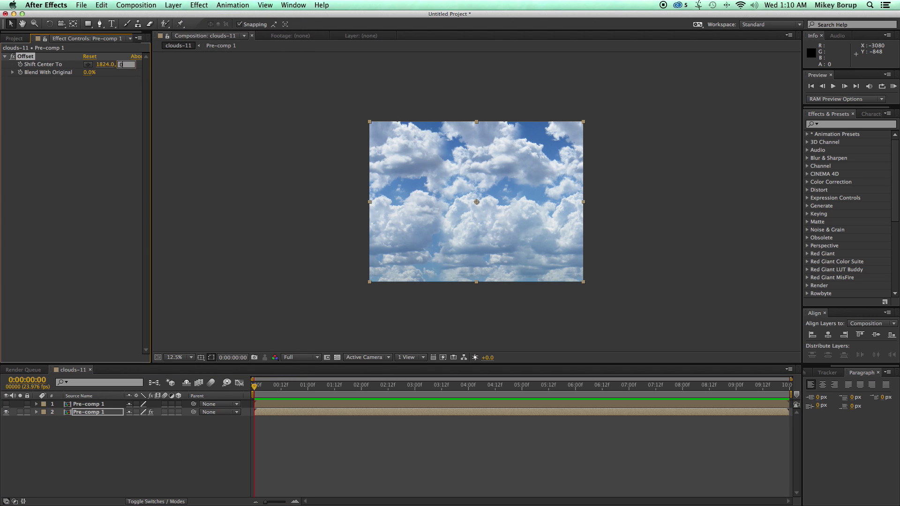
{"action": "key", "text": "Return"}
{"action": "left_click", "coordinate": [88, 404]}
Draw a horizontal rectangle mask strip across the middle of the top Pre-comp 1 copy.
{"action": "left_click", "coordinate": [9, 406]}
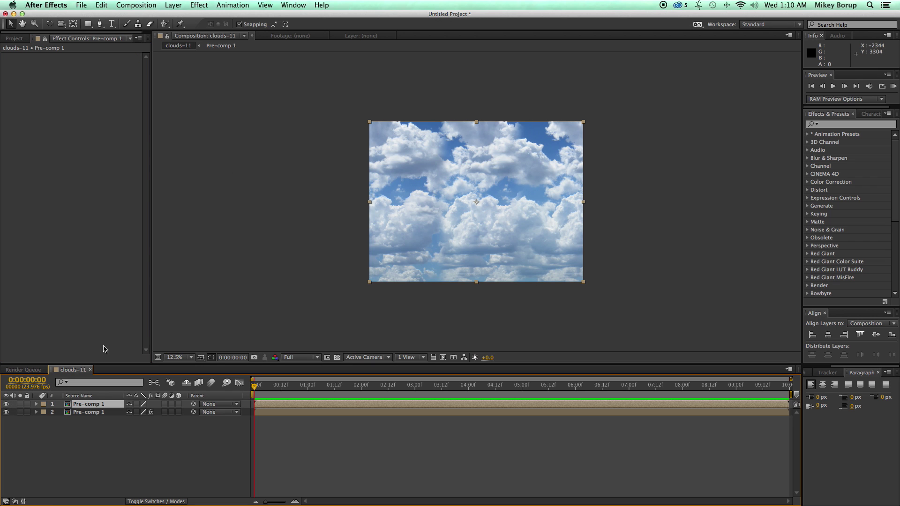
{"action": "left_click", "coordinate": [87, 24]}
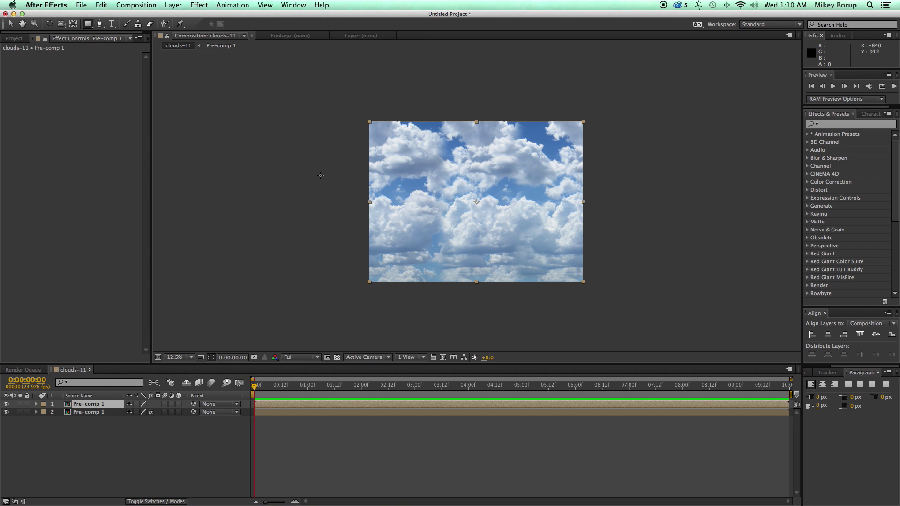
{"action": "left_click_drag", "start_coordinate": [318, 173], "coordinate": [628, 233]}
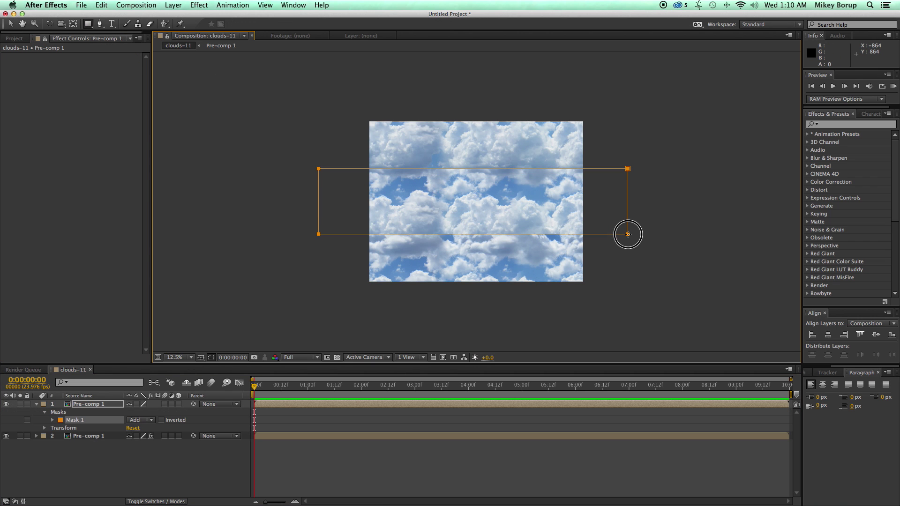
Feather the horizontal mask to 285 pixels, deselect, and move the playhead to about one second.
{"action": "key", "text": "f"}
{"action": "left_click_drag", "start_coordinate": [141, 420], "coordinate": [272, 420]}
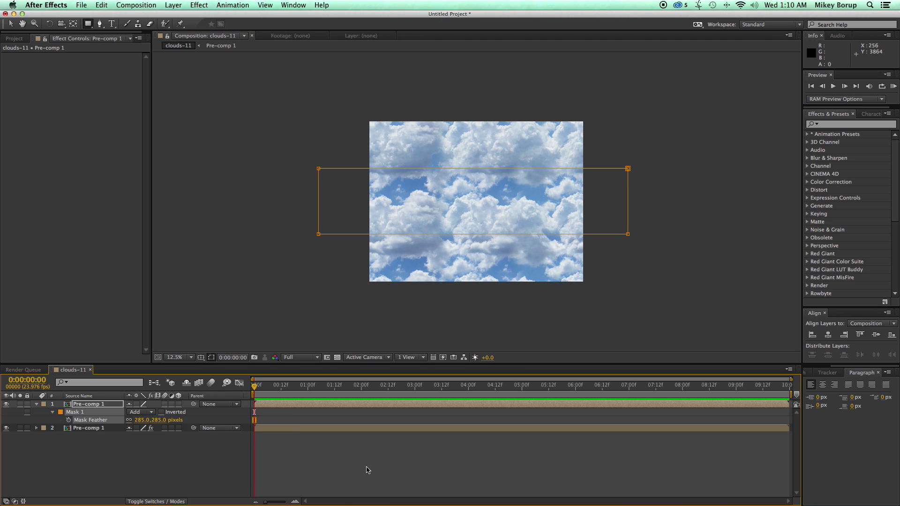
{"action": "left_click", "coordinate": [367, 468]}
{"action": "key", "text": "g"}
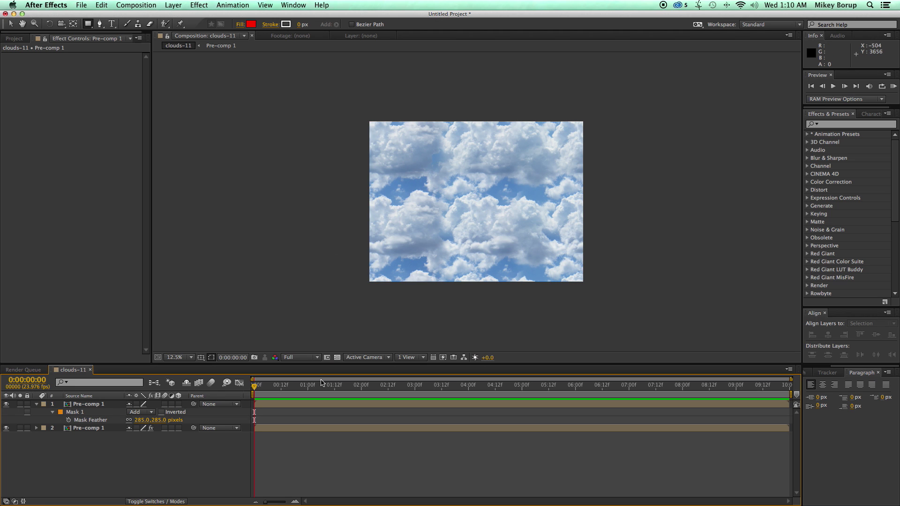
{"action": "left_click", "coordinate": [311, 386]}
{"action": "left_click", "coordinate": [198, 5]}
{"action": "mouse_move", "coordinate": [178, 16]}
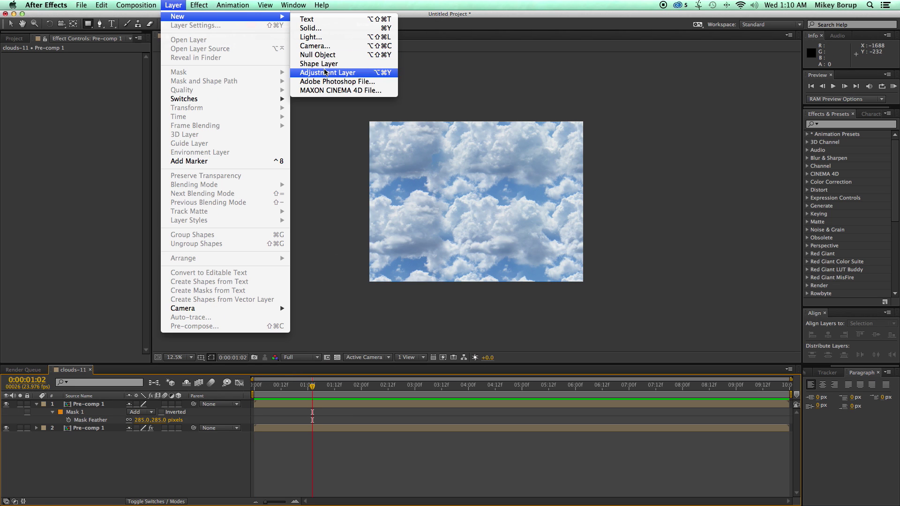
Add a new adjustment layer with an Offset effect.
{"action": "left_click", "coordinate": [327, 72]}
{"action": "left_click", "coordinate": [199, 5]}
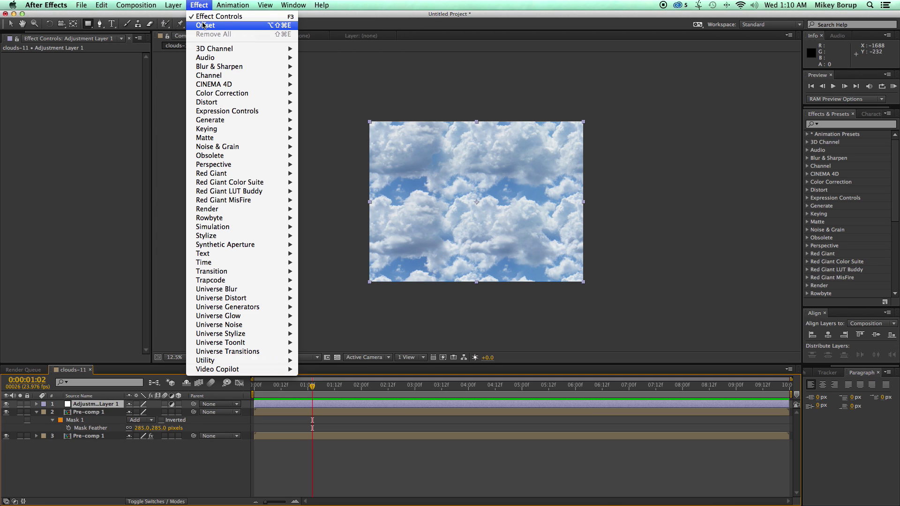
{"action": "left_click", "coordinate": [203, 24]}
Drag the Offset's Shift Center To point in the viewer to pan the tiled clouds.
{"action": "left_click", "coordinate": [90, 64]}
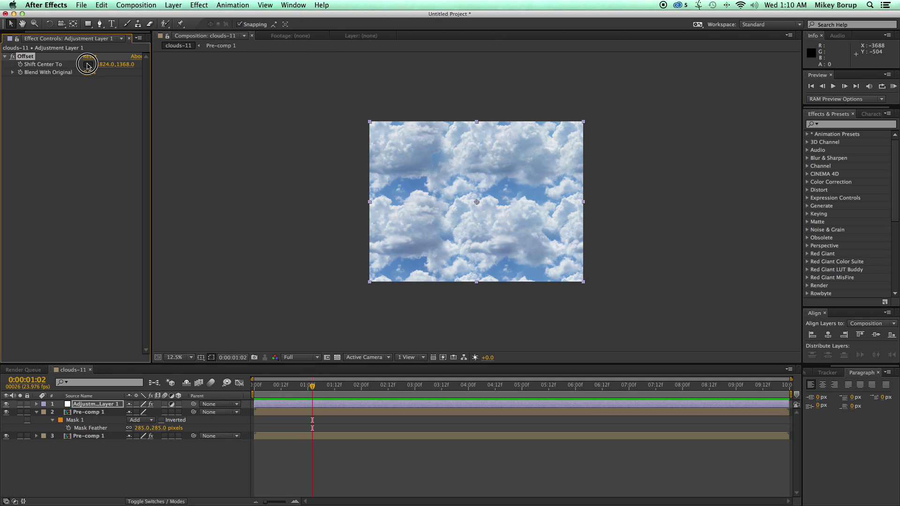
{"action": "left_click", "coordinate": [442, 172]}
{"action": "mouse_move", "coordinate": [443, 172]}
{"action": "left_mouse_down"}
{"action": "mouse_move", "coordinate": [560, 236]}
{"action": "mouse_move", "coordinate": [616, 282]}
{"action": "mouse_move", "coordinate": [501, 205]}
{"action": "mouse_move", "coordinate": [412, 169]}
{"action": "mouse_move", "coordinate": [466, 166]}
{"action": "mouse_move", "coordinate": [478, 210]}
{"action": "mouse_move", "coordinate": [471, 96]}
{"action": "mouse_move", "coordinate": [554, 195]}
{"action": "mouse_move", "coordinate": [606, 195]}
{"action": "left_mouse_up"}
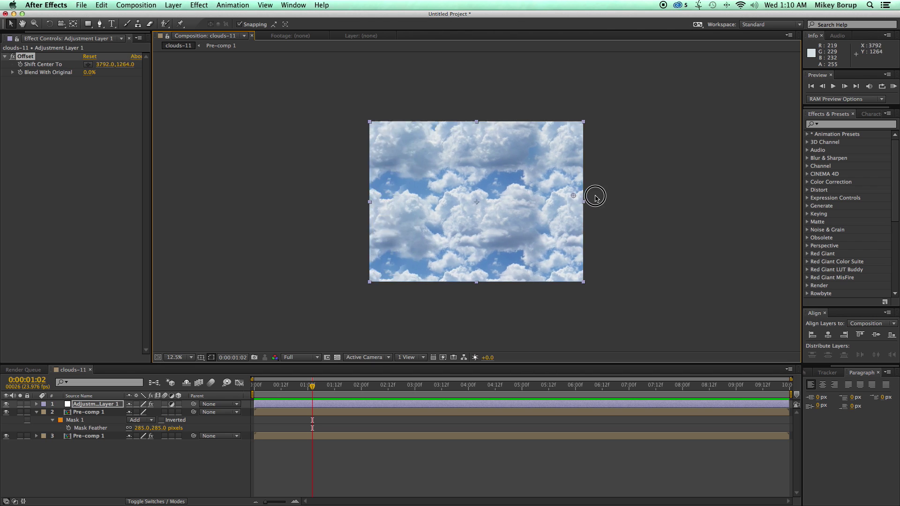
{"action": "left_click", "coordinate": [392, 271]}
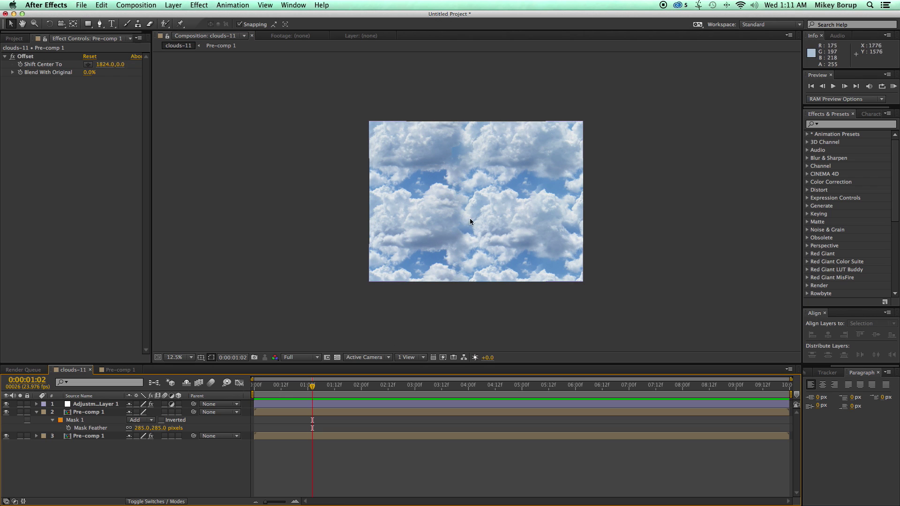
Set the viewer magnification to Fit up to 100%.
{"action": "left_click", "coordinate": [176, 357]}
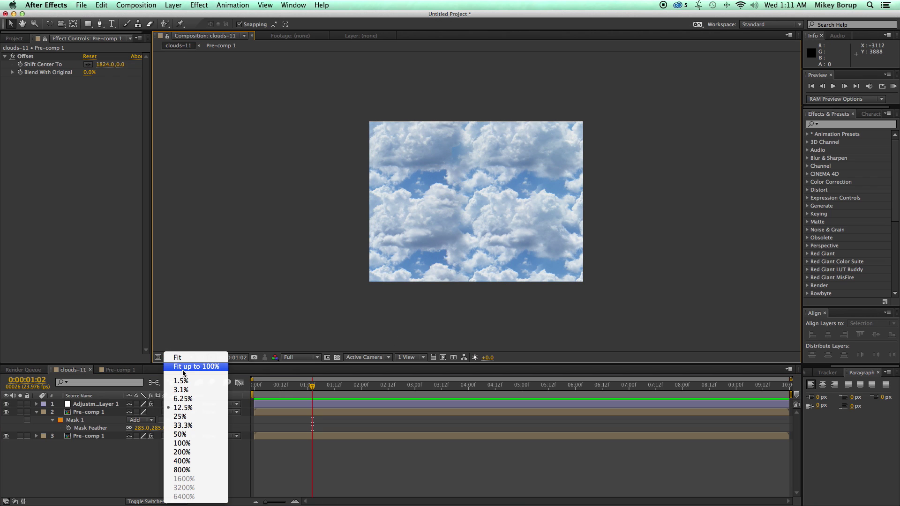
{"action": "left_click", "coordinate": [192, 366]}
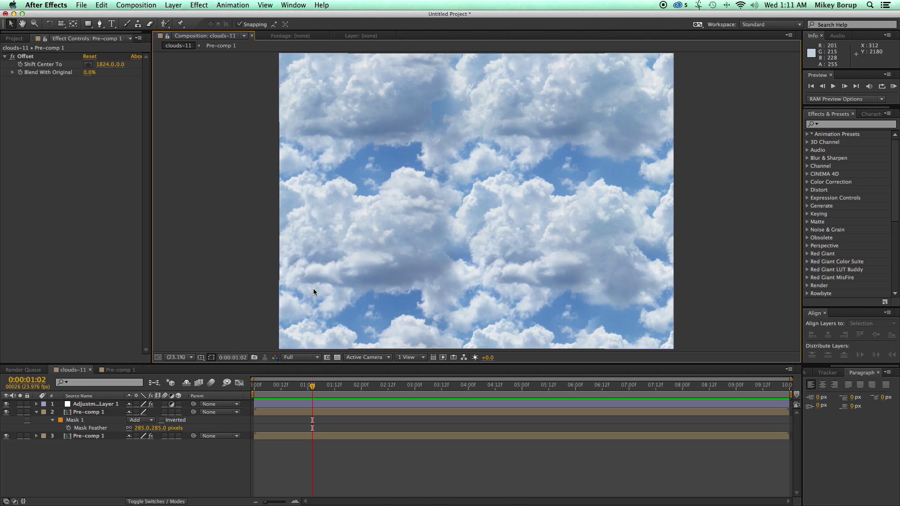